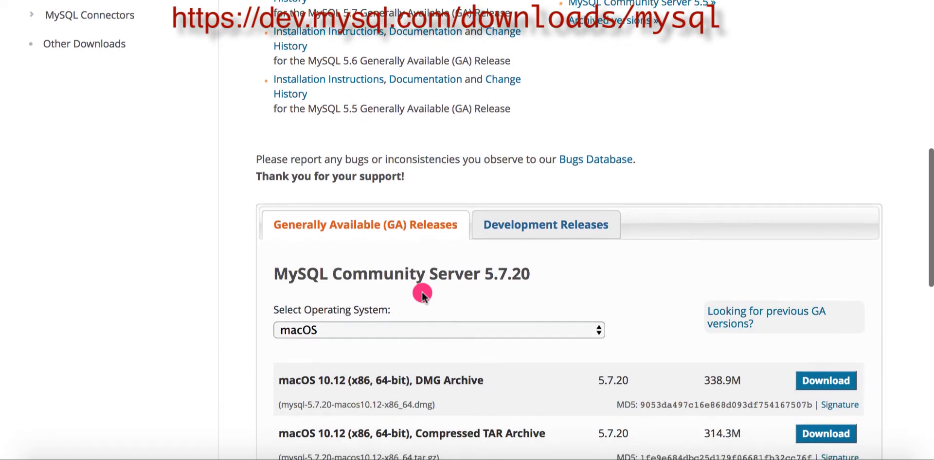
- Choose macOS as the operating system for MySQL Community Server 5.7.20 and request the DMG Archive download
scroll(422, 291, down, 4)
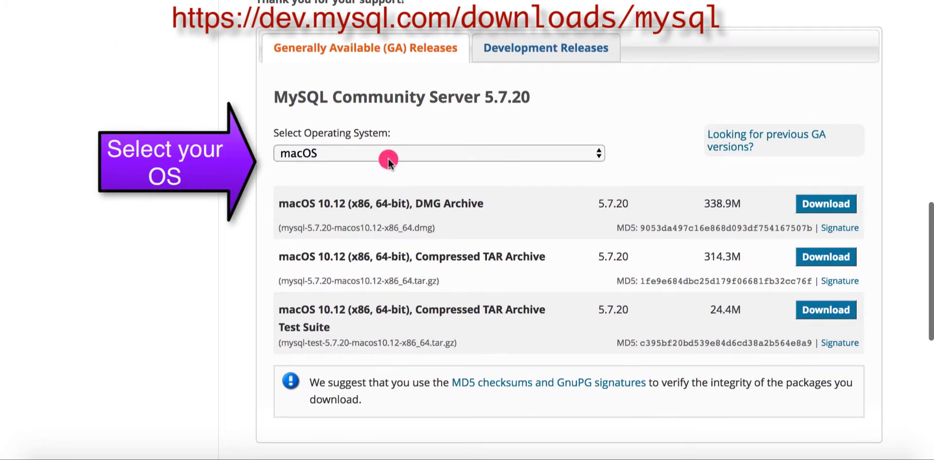
drag(274, 134, 394, 131)
click(394, 131)
click(407, 152)
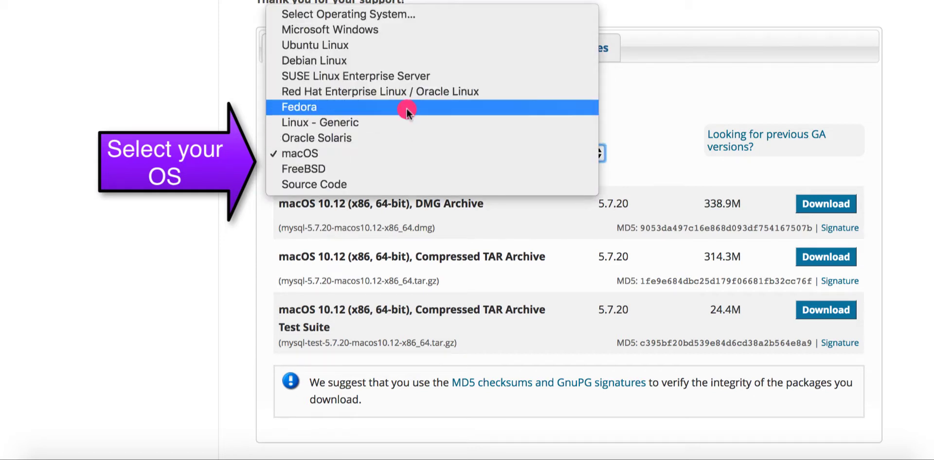
click(379, 149)
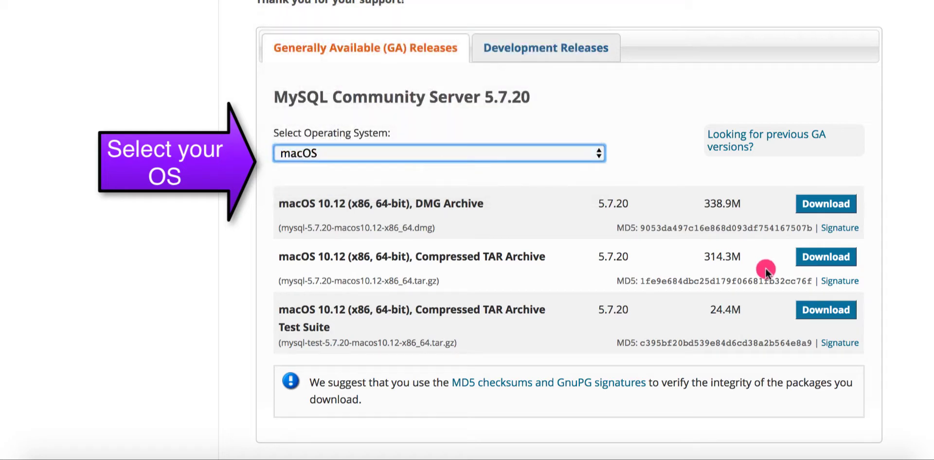
click(799, 210)
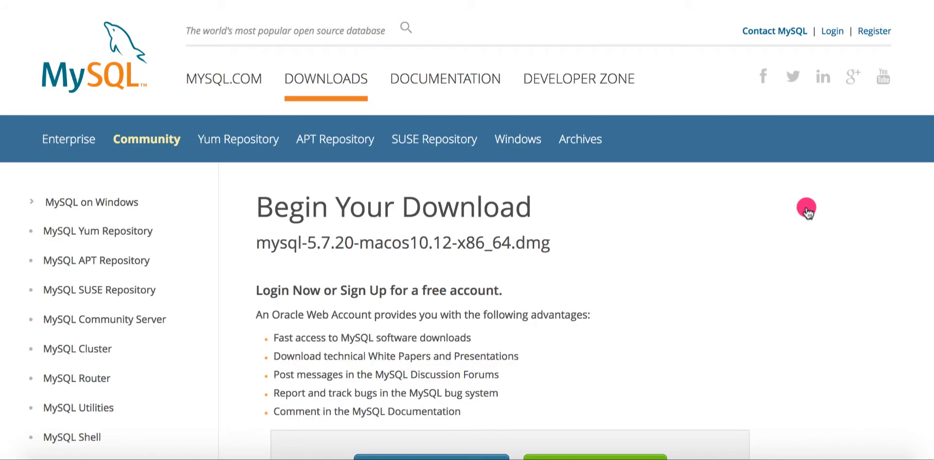
- Start downloading mysql-5.7.20-macos10.12-x86_64.dmg without logging in or signing up for an Oracle account
scroll(806, 211, down, 10)
scroll(807, 210, up, 7)
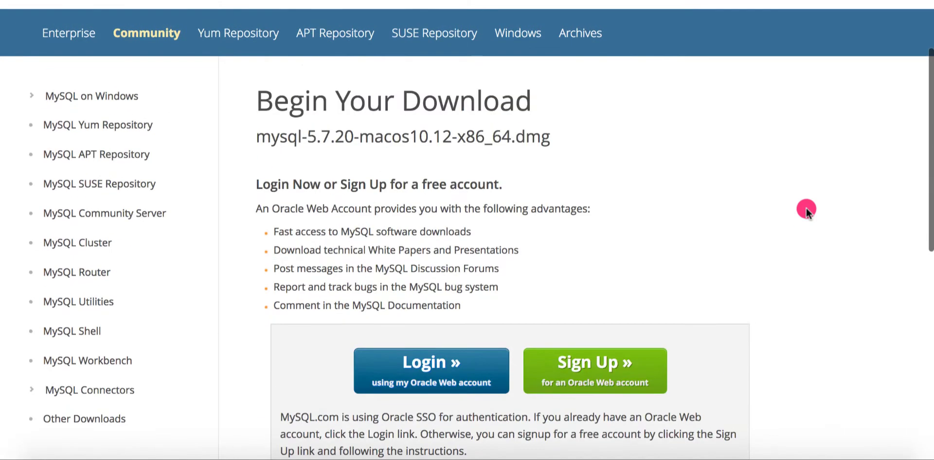
scroll(468, 184, down, 2)
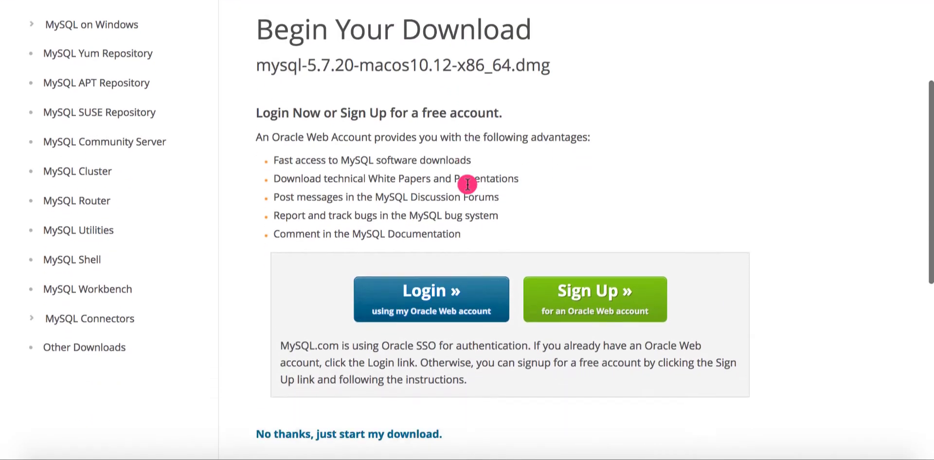
scroll(468, 184, down, 3)
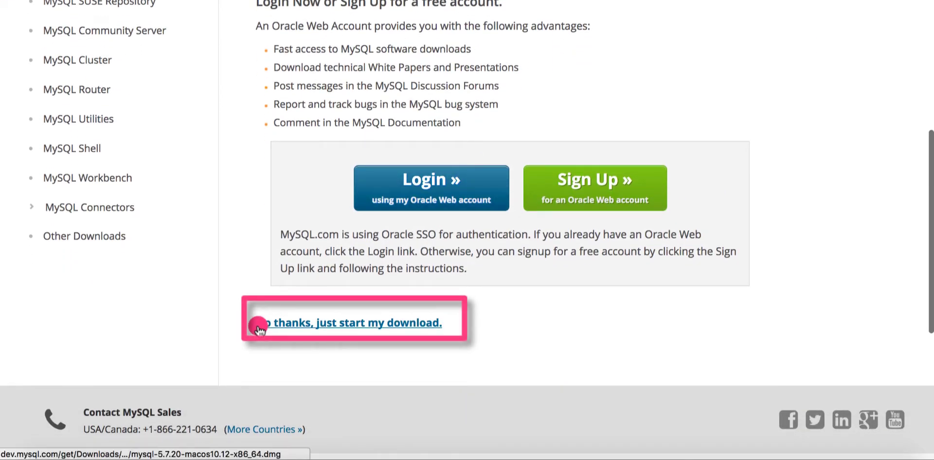
click(437, 325)
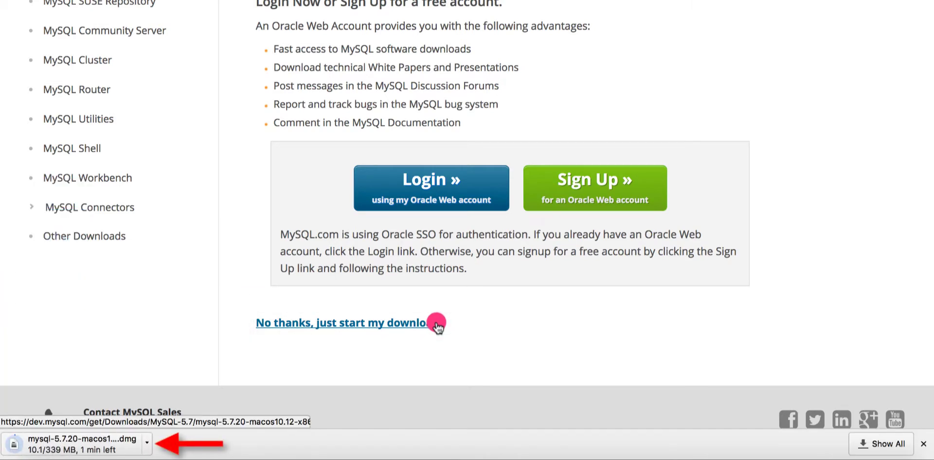
- Go to Google and search for "mysql workbench download"
scroll(437, 325, up, 6)
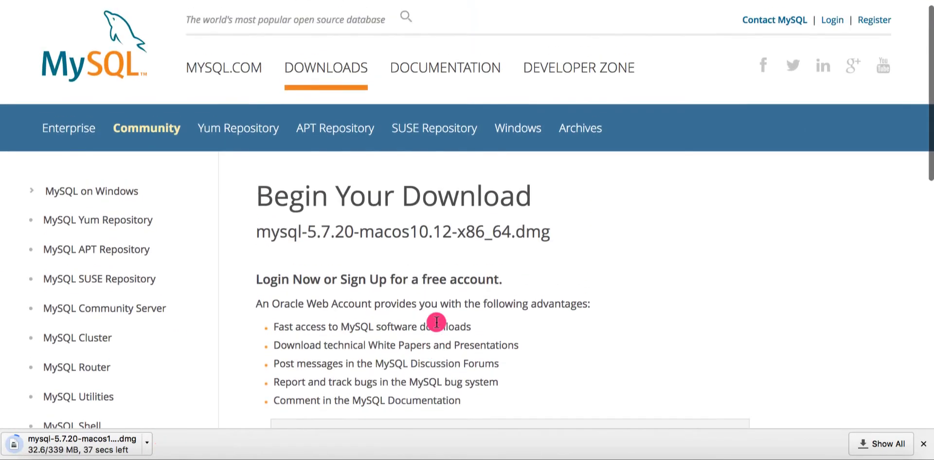
scroll(437, 322, up, 1)
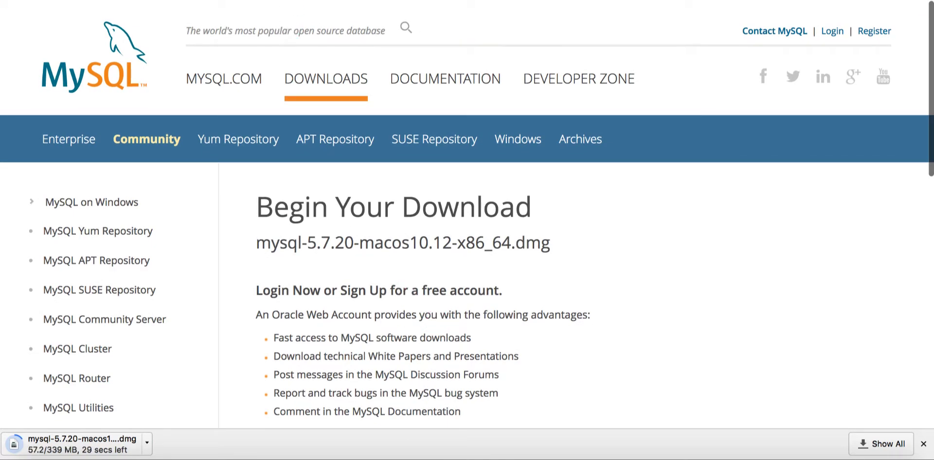
click(292, 0)
text(go)
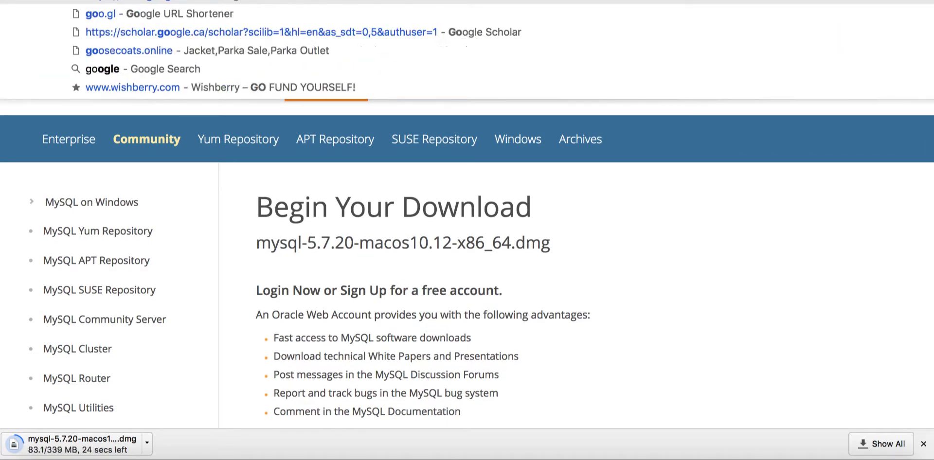
key(Return)
text(my)
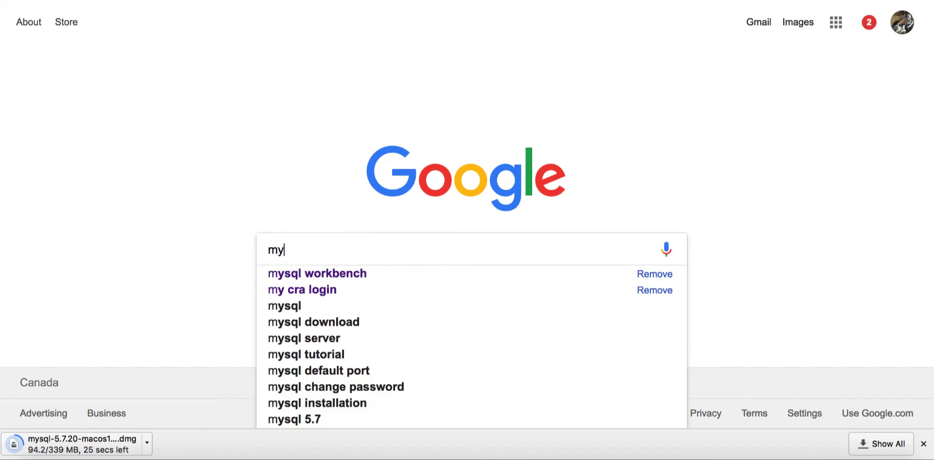
text(sql)
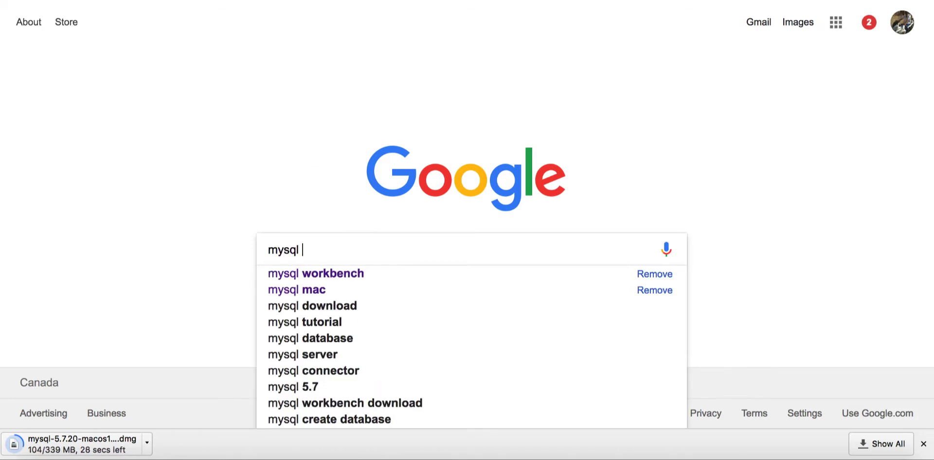
key(Down)
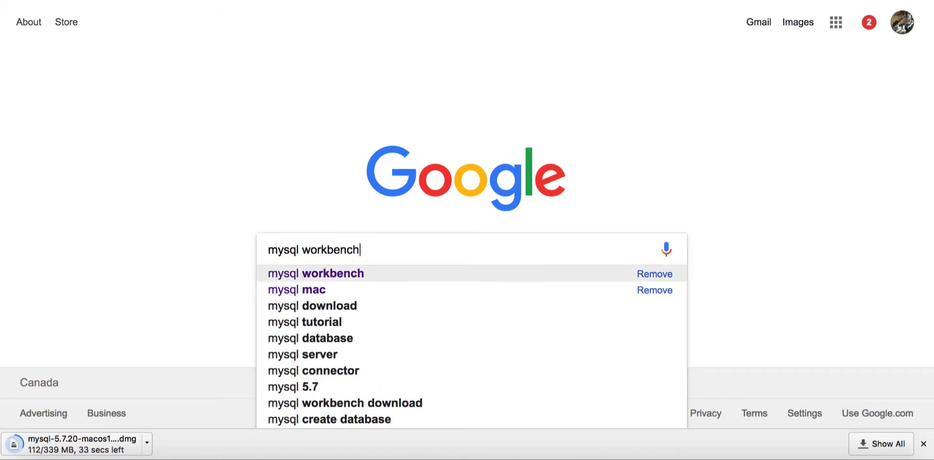
text(dow)
key(Down)
key(Return)
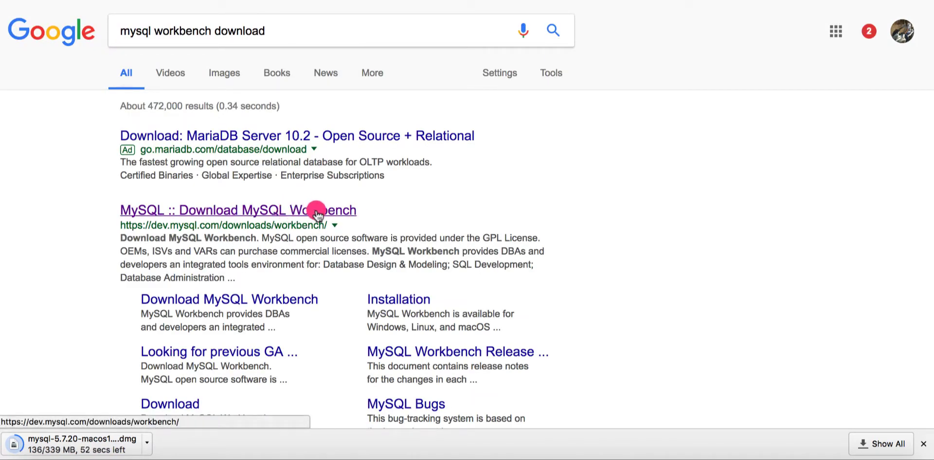
- Open the official MySQL Workbench download page, choose macOS, and request the Workbench 6.3.10 DMG Archive
click(312, 216)
scroll(326, 227, down, 10)
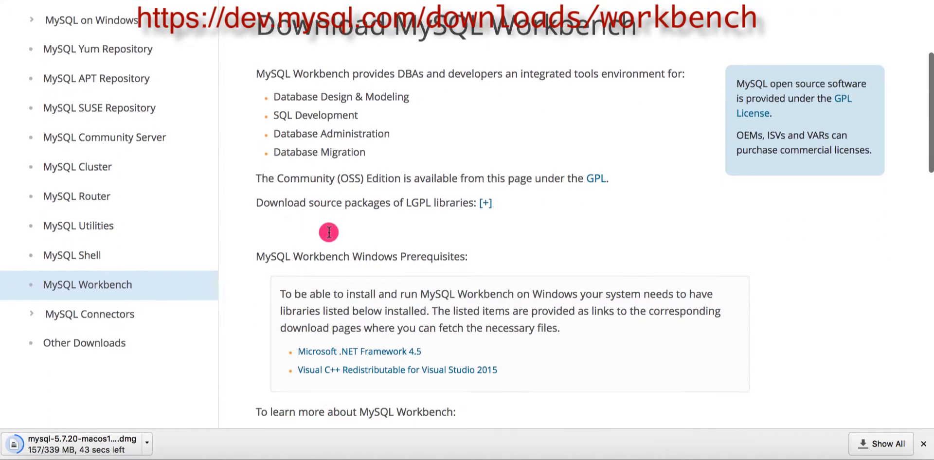
scroll(329, 231, down, 7)
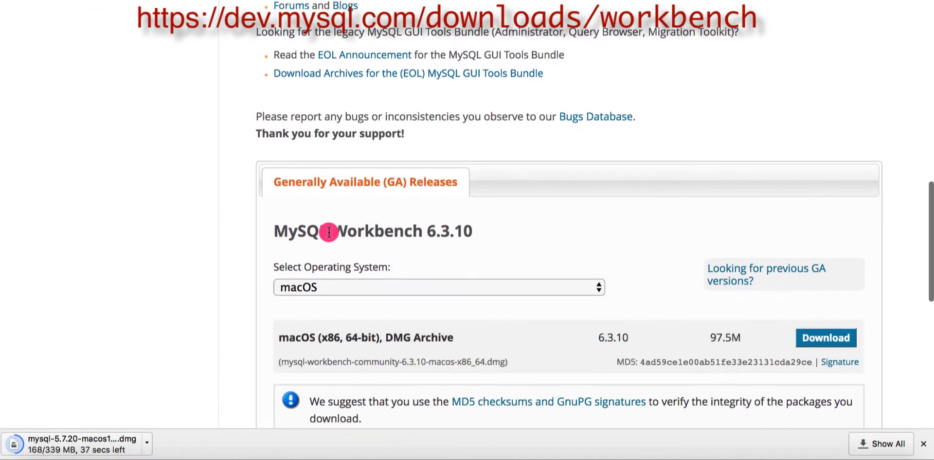
scroll(329, 231, down, 2)
click(358, 202)
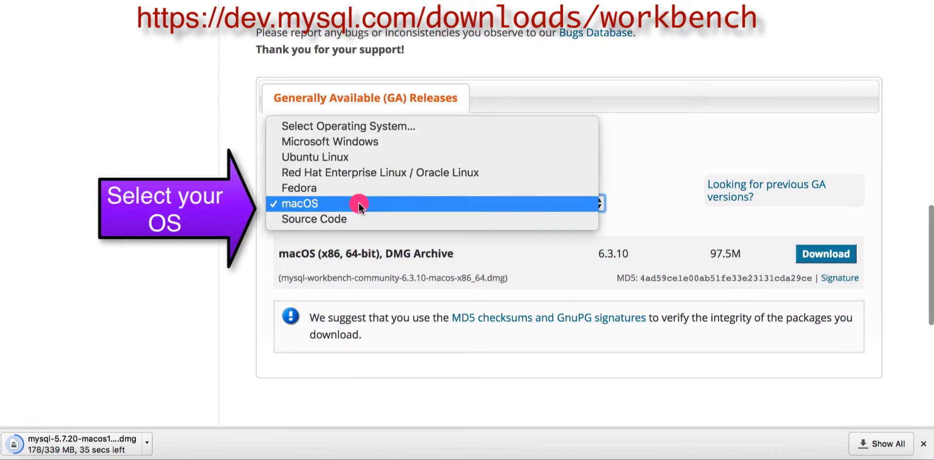
click(358, 202)
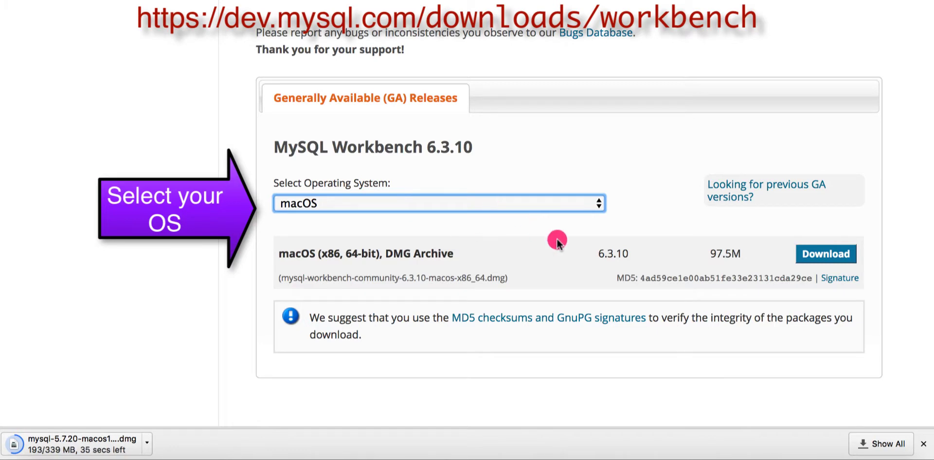
click(813, 253)
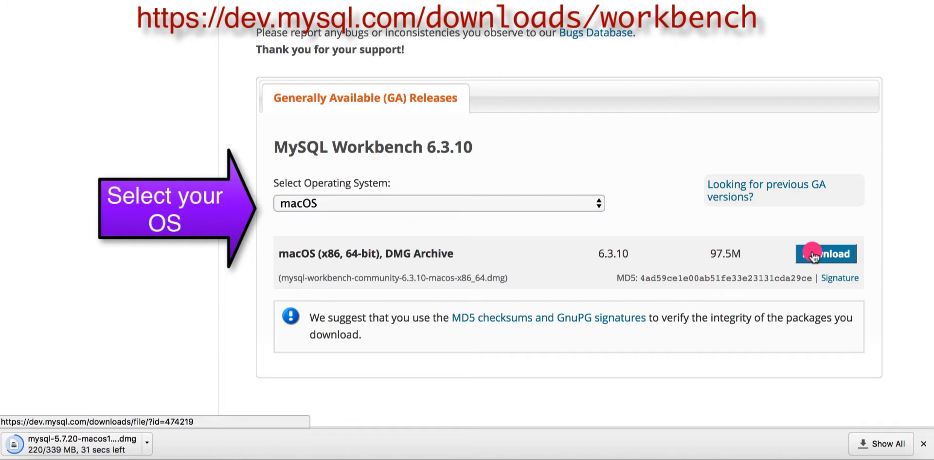
- Start downloading mysql-workbench-community-6.3.10-macos-x86_64.dmg without logging in or signing up
scroll(813, 253, down, 5)
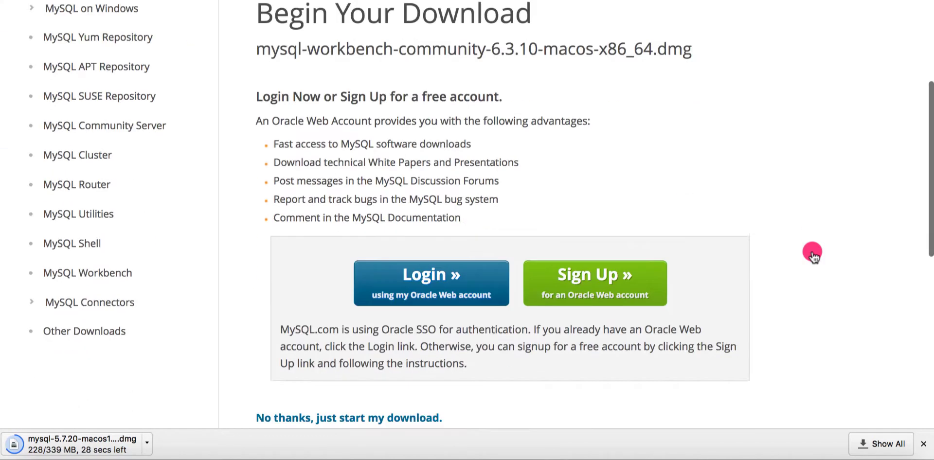
scroll(813, 253, up, 3)
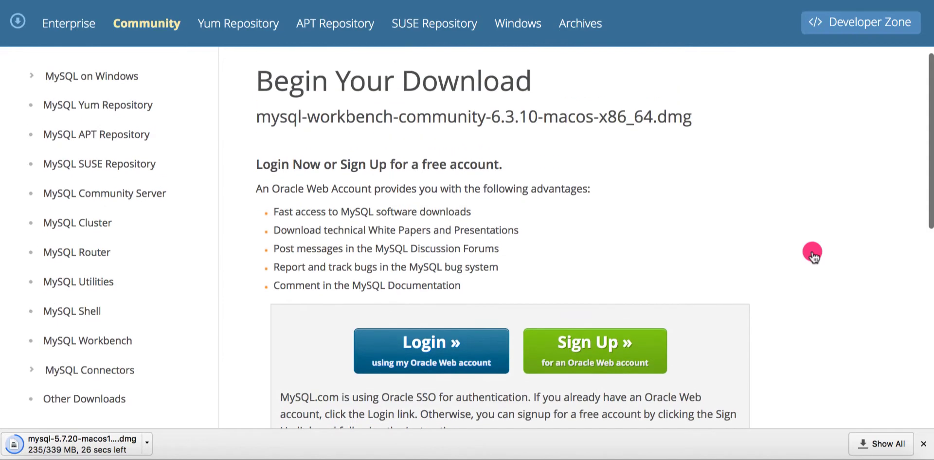
scroll(813, 253, down, 5)
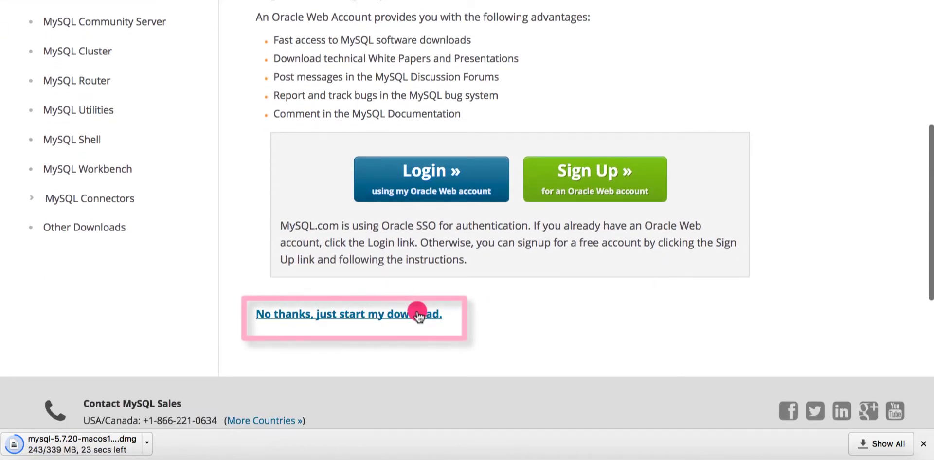
click(403, 316)
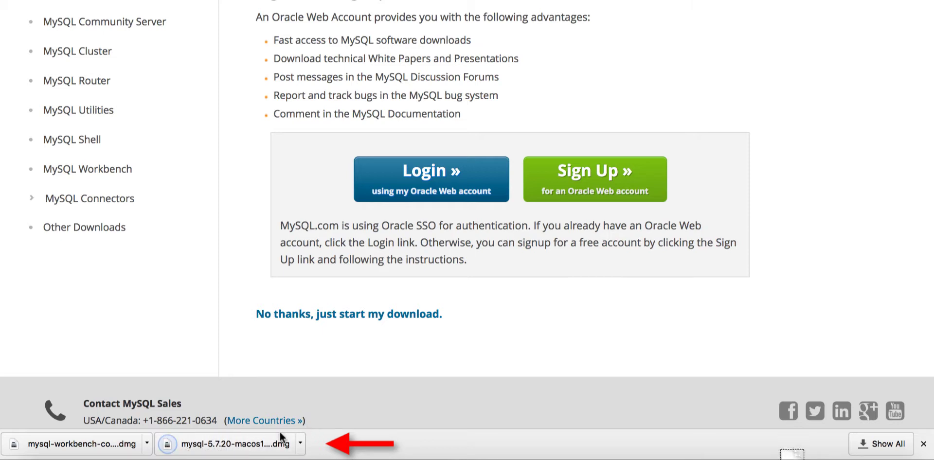
- Open the downloaded MySQL 5.7.20 disk image and launch its mysql-5.7.20-macos10.12-x86_64.pkg installer
click(280, 445)
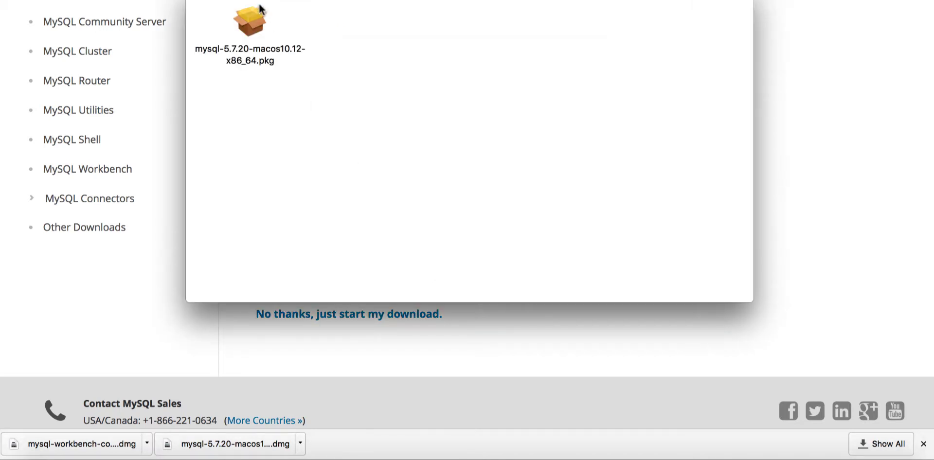
click(249, 21)
double_click(249, 20)
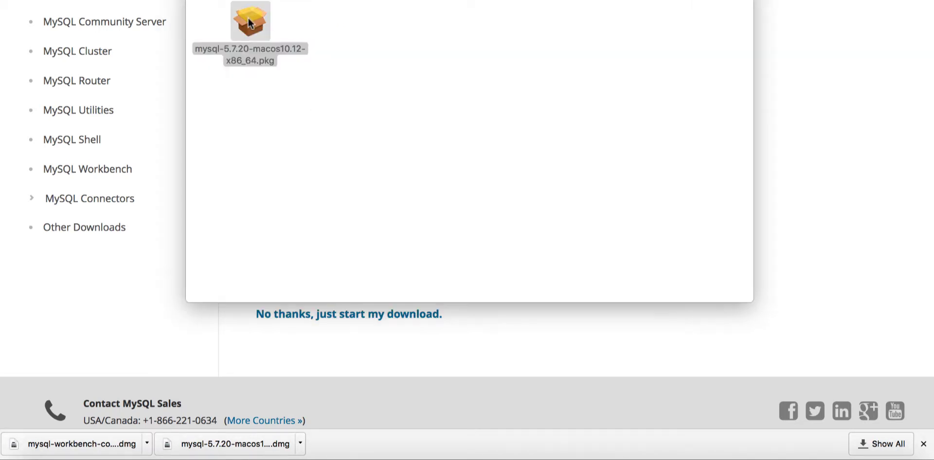
- Accept the license, run the standard MySQL Server installation on Macintosh HD, and authorize it with the account password
click(635, 308)
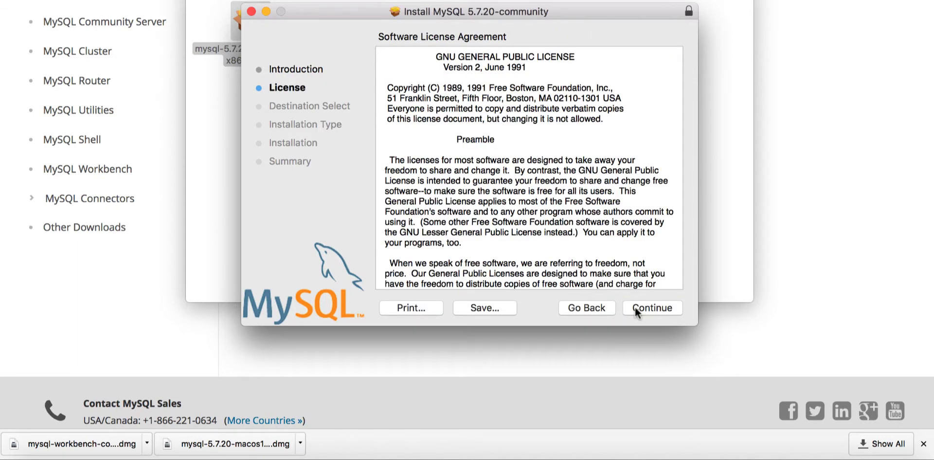
click(635, 307)
click(616, 131)
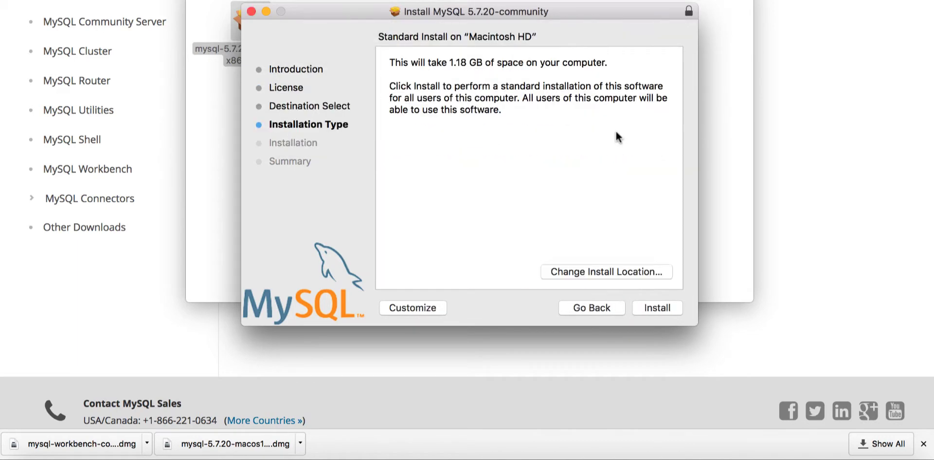
click(659, 310)
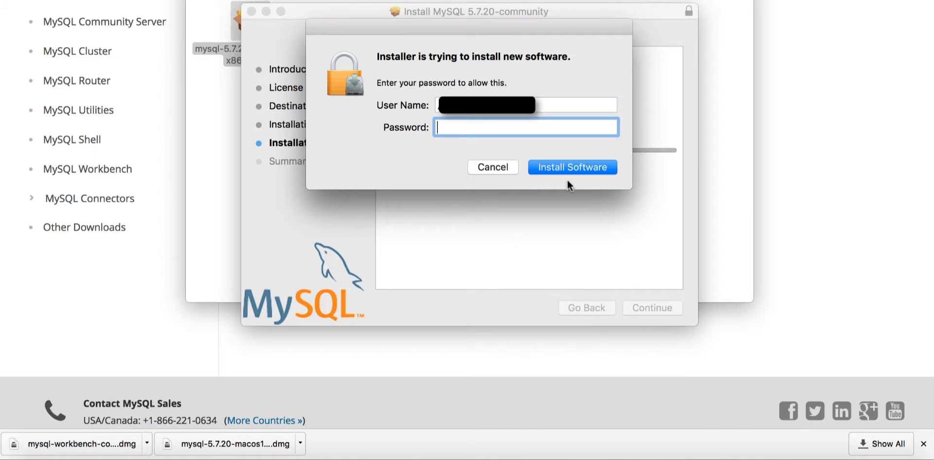
text(•••••••)
key(Return)
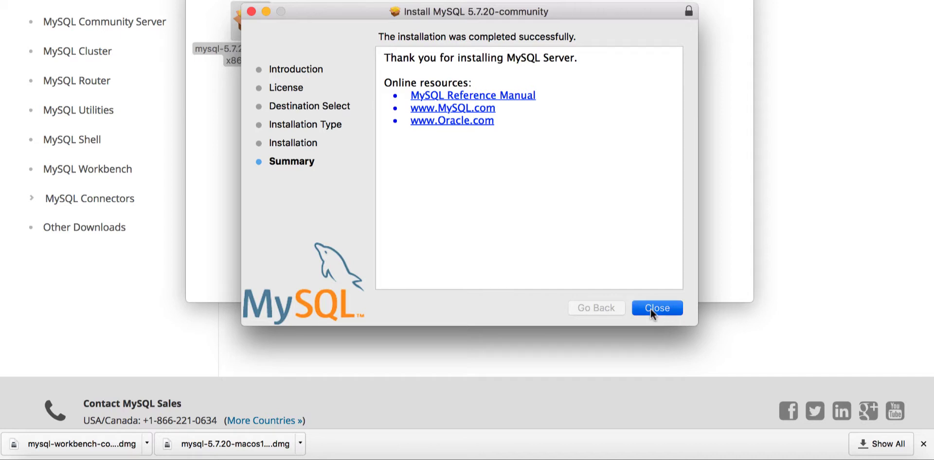
- Close the MySQL installer, moving it to the Trash, and close the disk image window
click(641, 308)
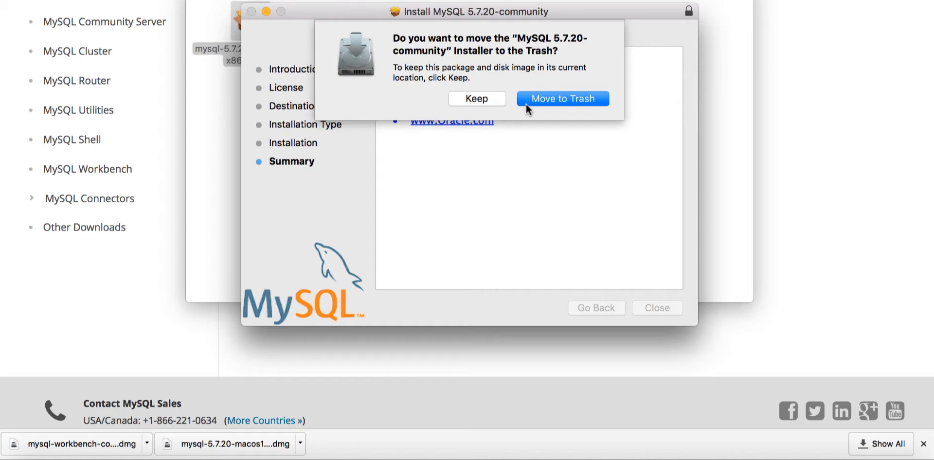
click(527, 103)
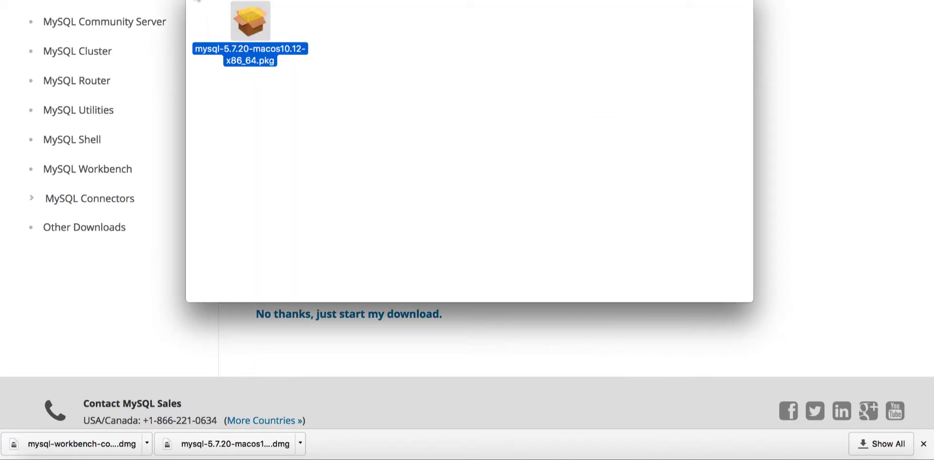
click(193, 0)
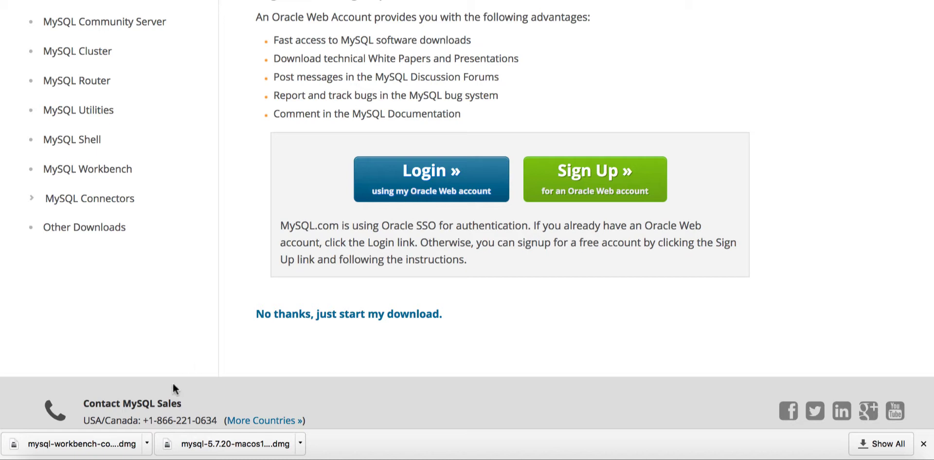
- Open the MySQL Workbench disk image, try to copy MySQLWorkbench into Applications, stop rather than replace the existing copy, and close the window
click(103, 445)
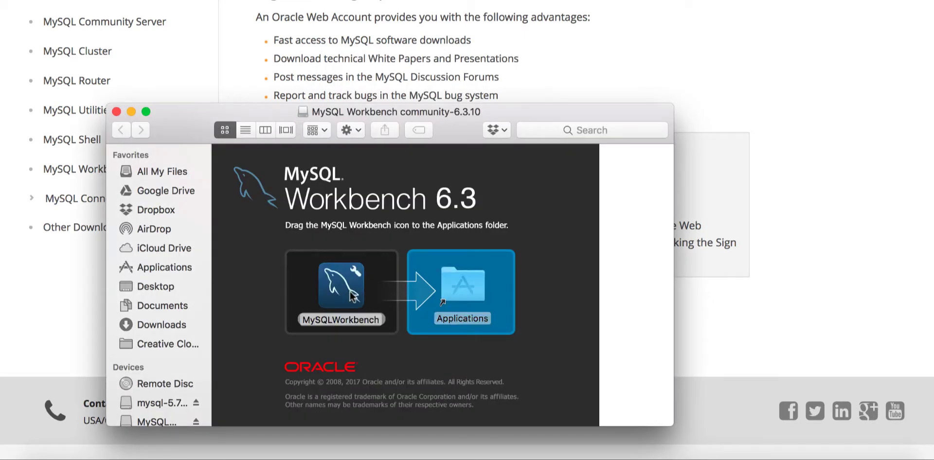
drag(353, 294, 444, 291)
drag(365, 294, 481, 295)
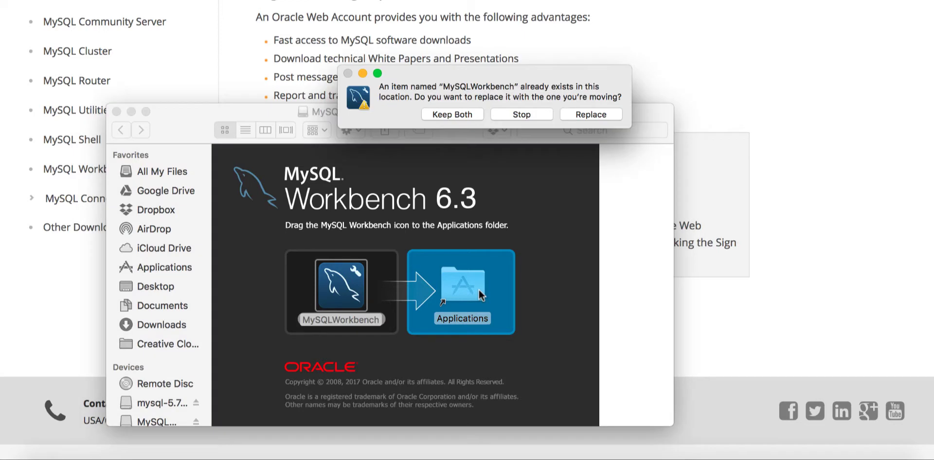
click(524, 111)
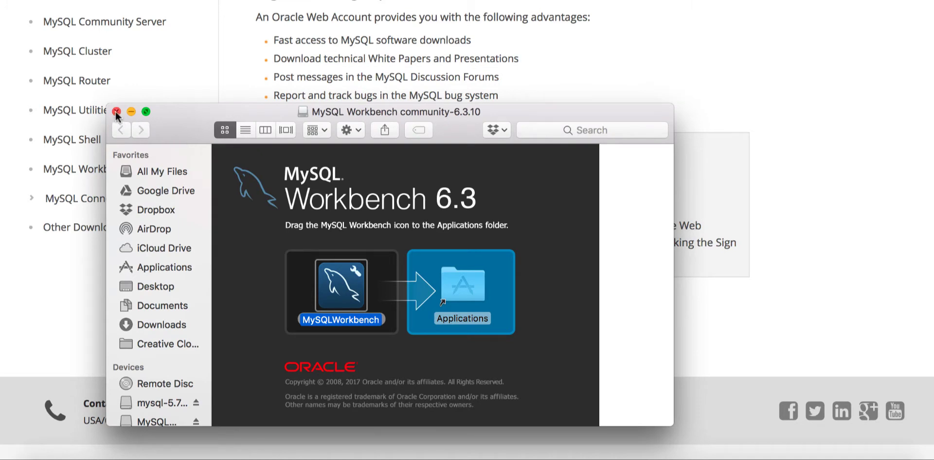
click(116, 112)
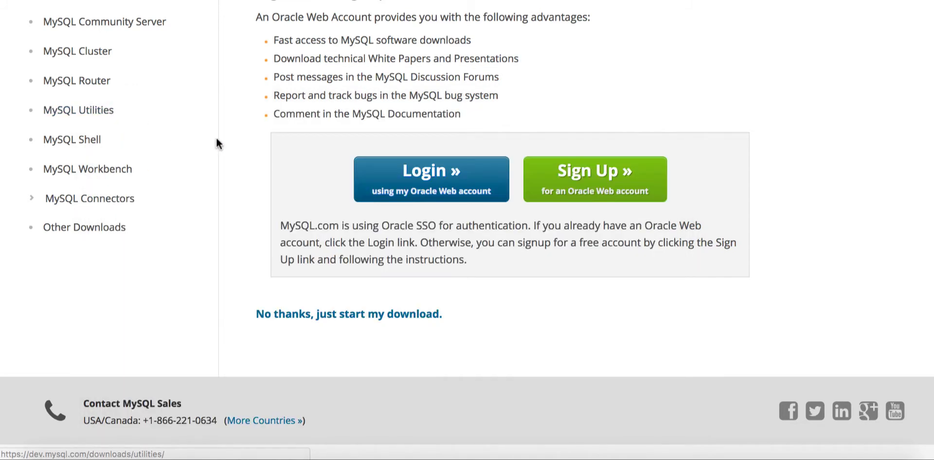
- Search the Mac for mysql and open the MySQL preference pane
key(super+space)
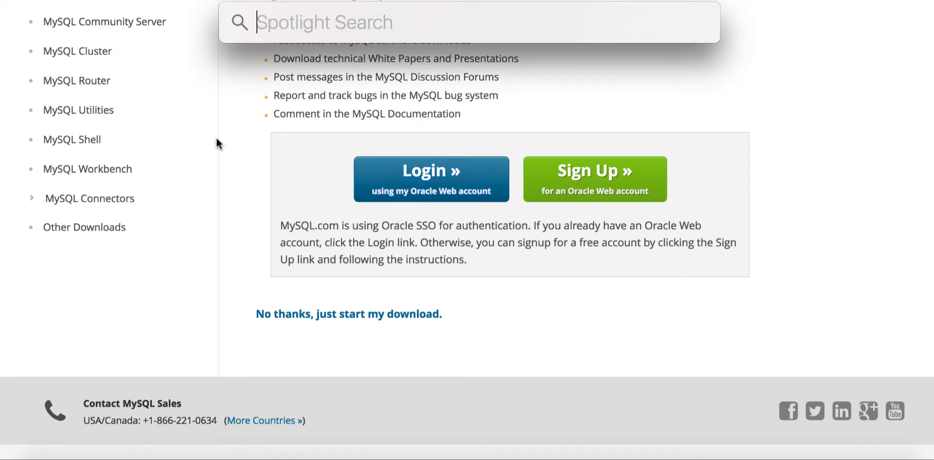
text(m)
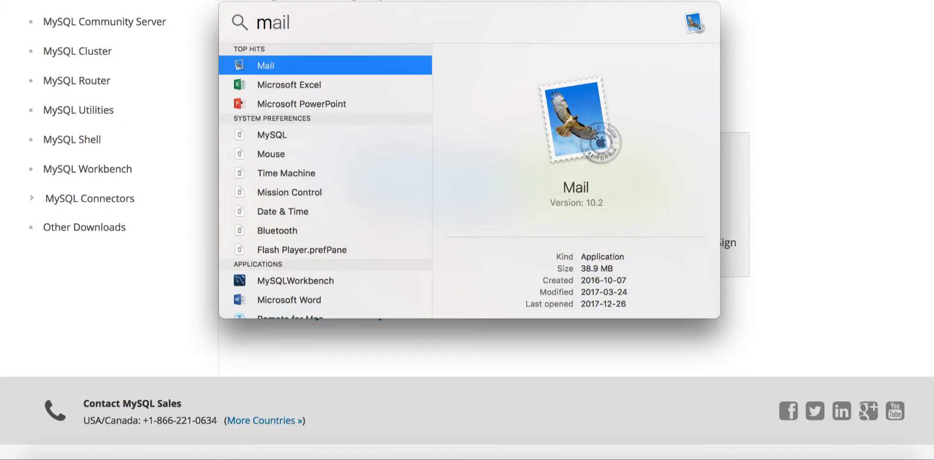
text(ysql)
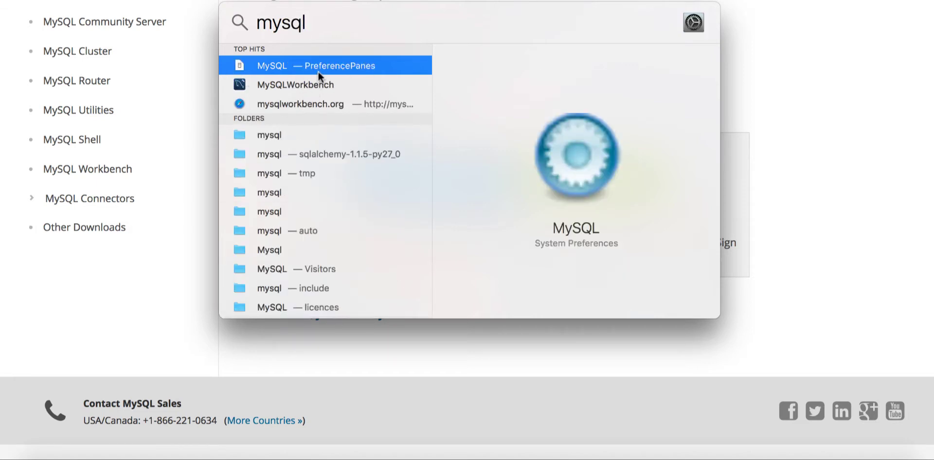
key(super+a)
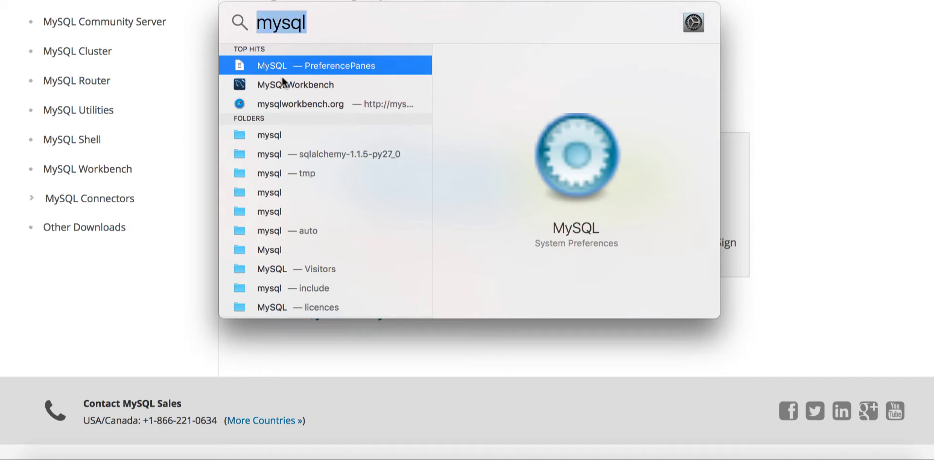
double_click(260, 68)
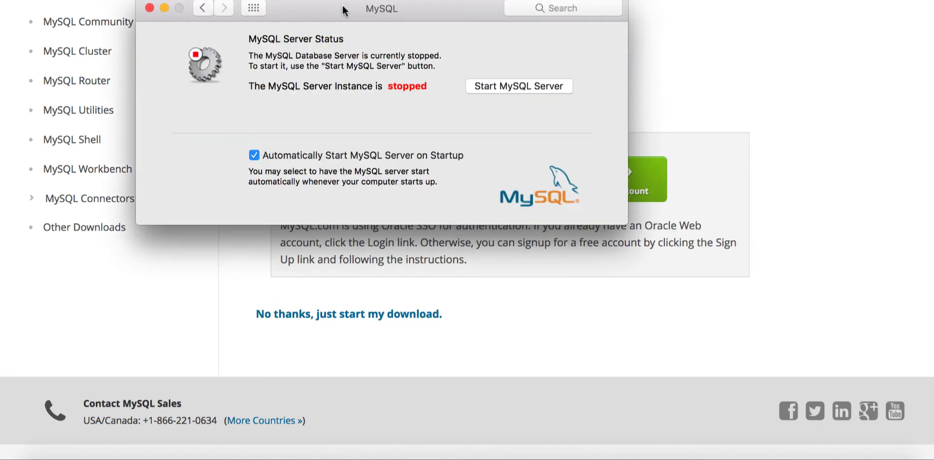
- Start the MySQL server, authorize the change with the account password, and close the preference pane
drag(343, 10, 353, 52)
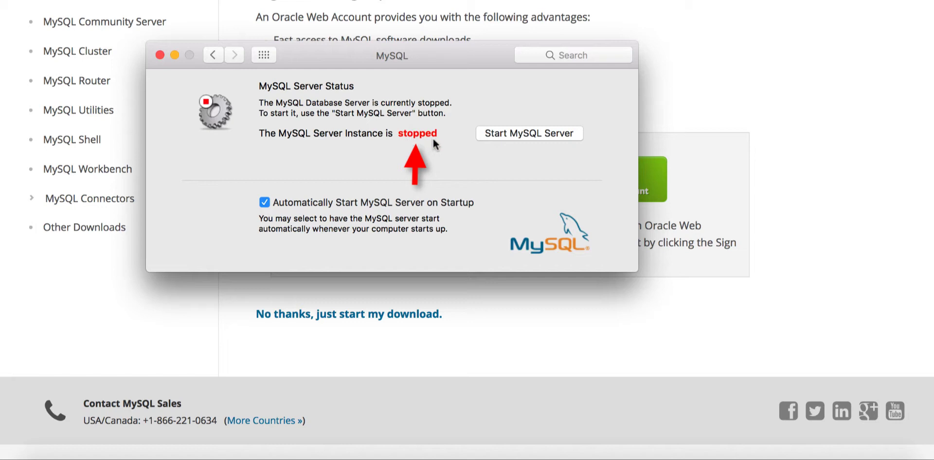
click(485, 135)
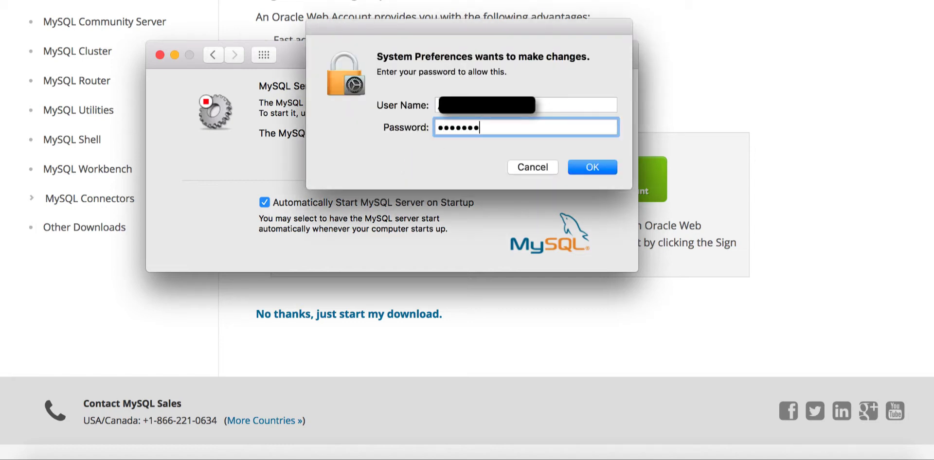
key(Return)
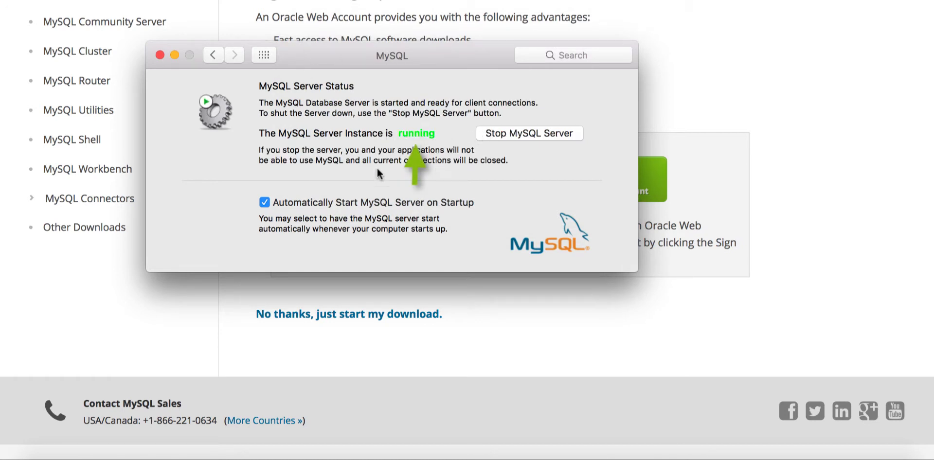
click(160, 54)
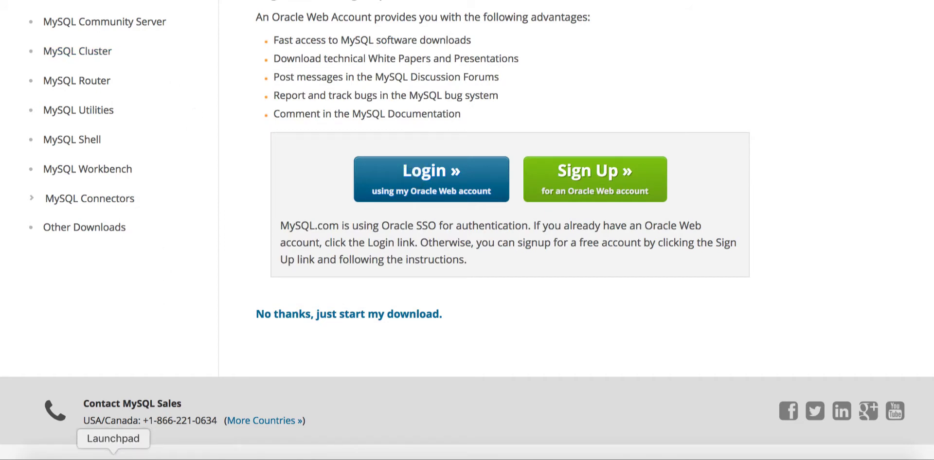
- Switch to MySQL Workbench and set up a new connection named tutorial11
click(113, 457)
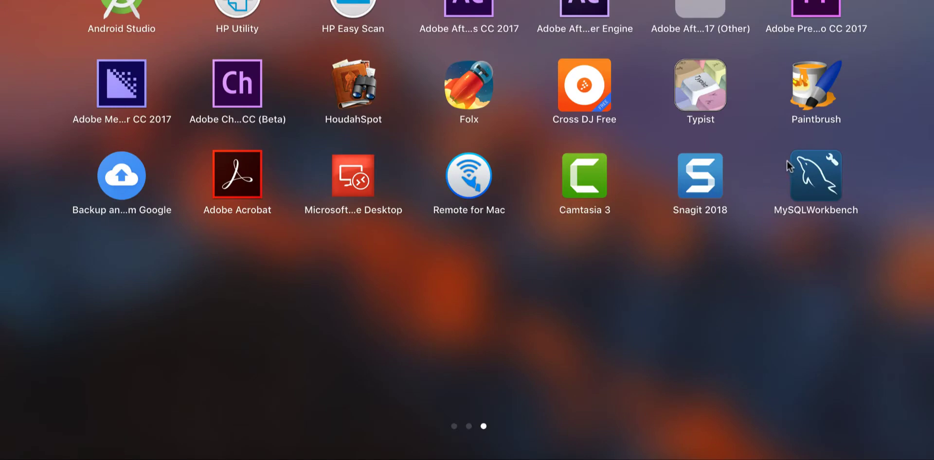
click(810, 176)
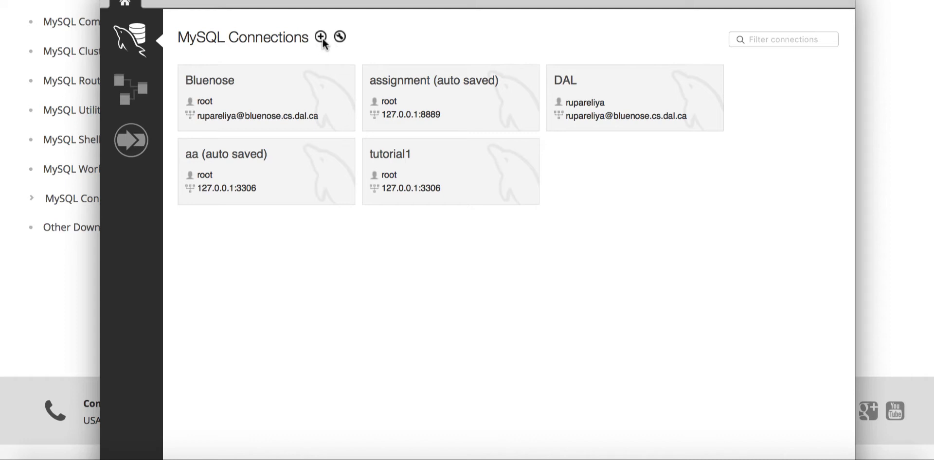
click(321, 38)
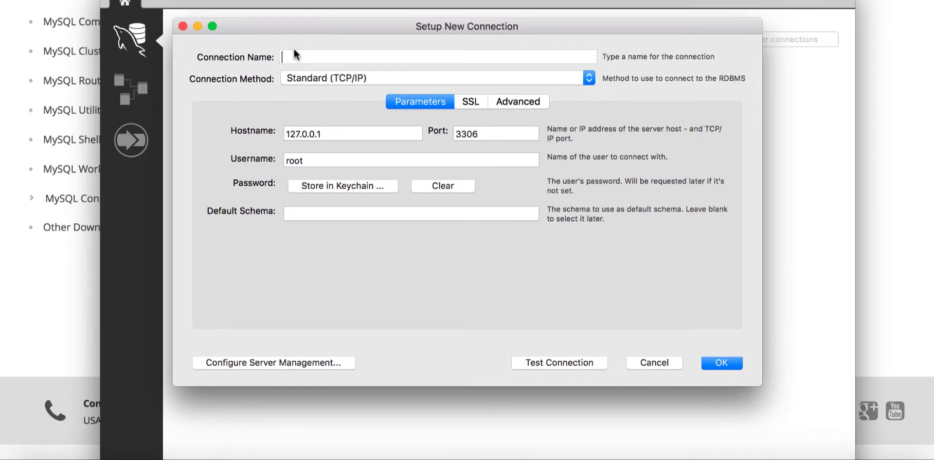
click(294, 51)
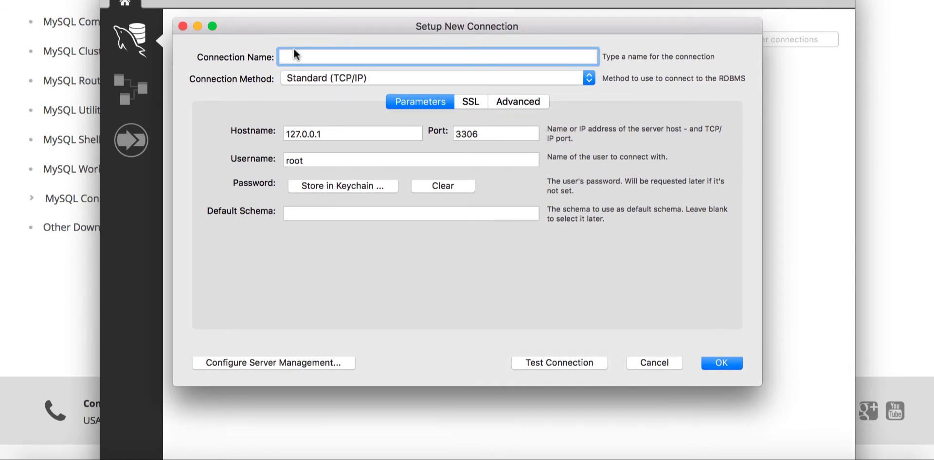
text(t)
text(u)
text(ro)
key(BackSpace)
key(BackSpace)
text(torial)
text(11)
- Check the new connection's port and hostname, and test the connection using the root user's password
click(492, 132)
drag(492, 132, 443, 133)
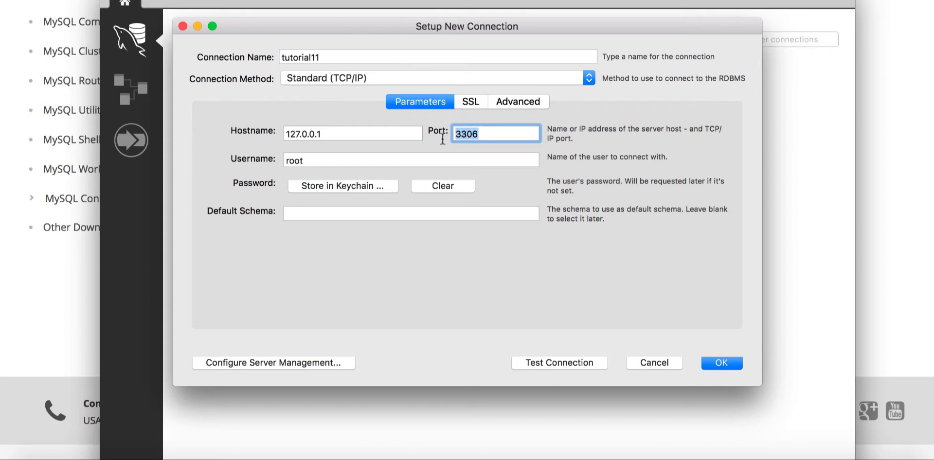
drag(334, 134, 279, 133)
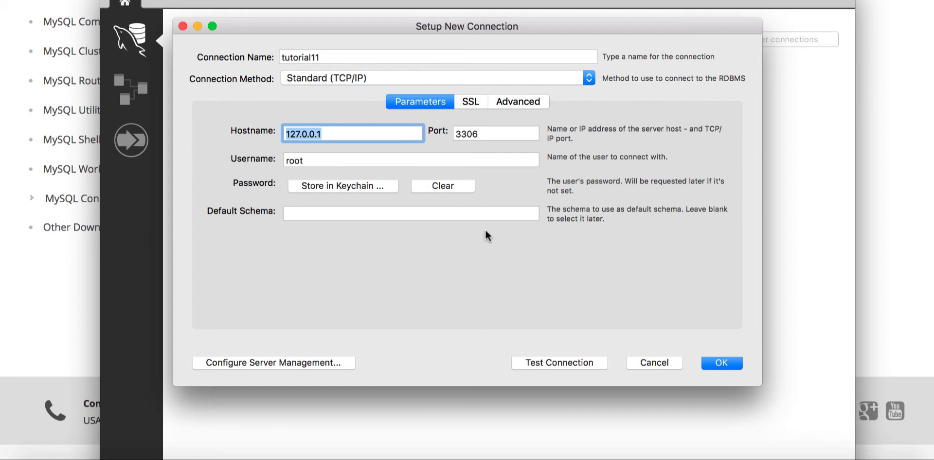
click(499, 236)
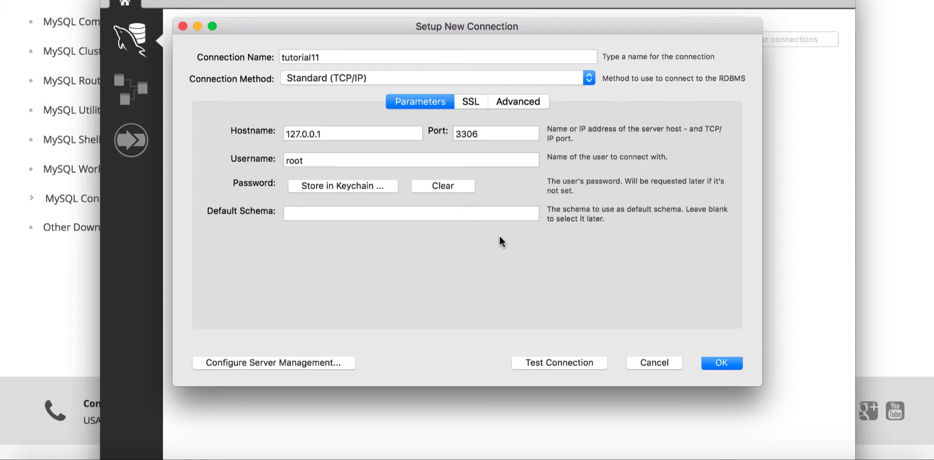
click(538, 361)
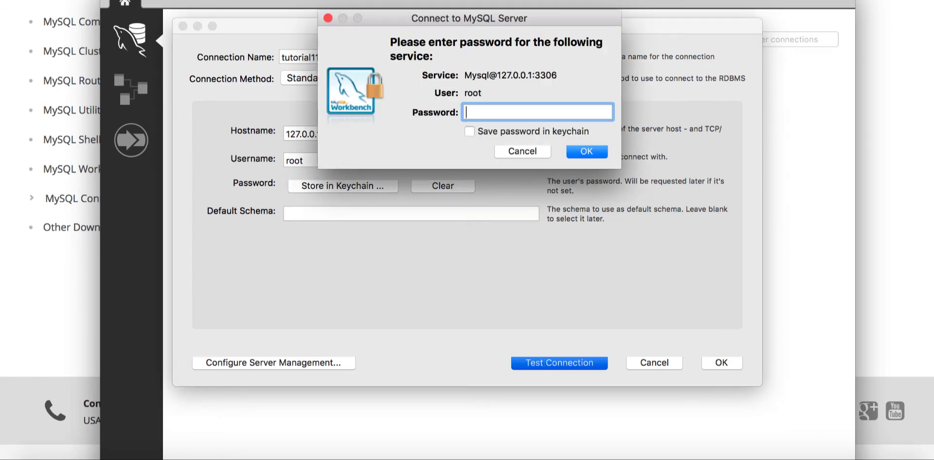
text(••••••••)
click(585, 152)
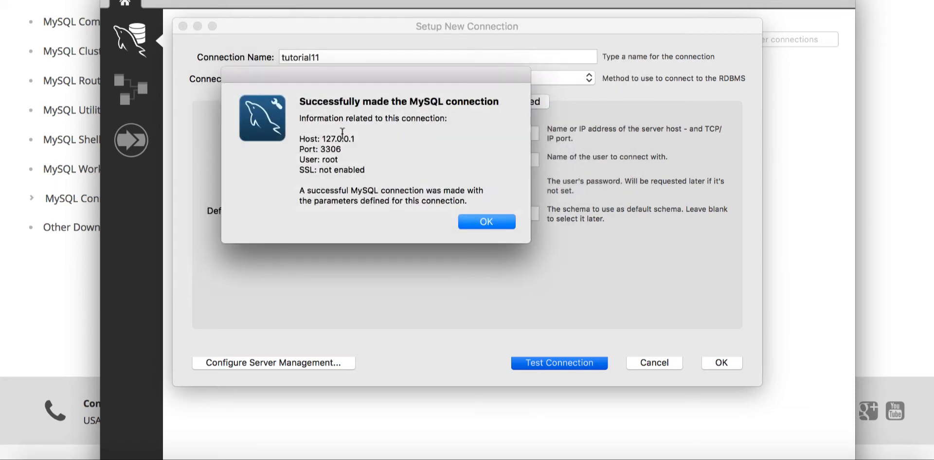
- Review the host, port and user in the connection test result, and save the tutorial11 connection
drag(300, 105, 499, 104)
click(412, 138)
drag(298, 139, 367, 138)
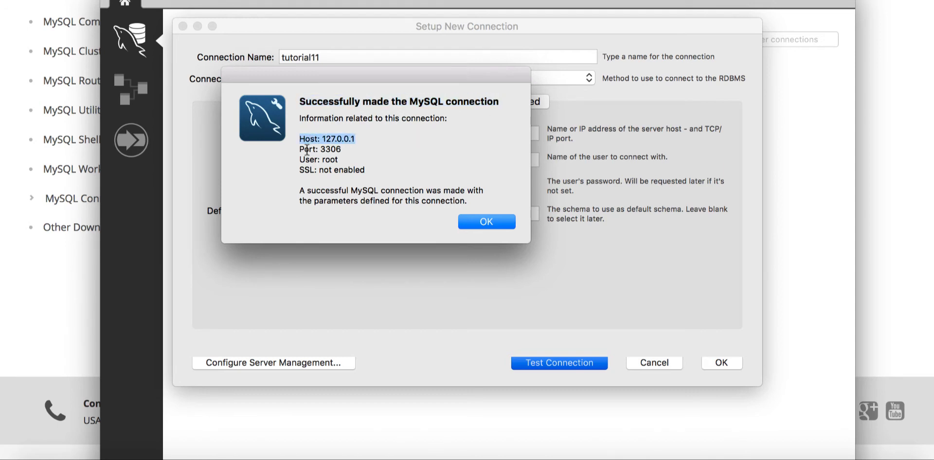
drag(299, 150, 354, 149)
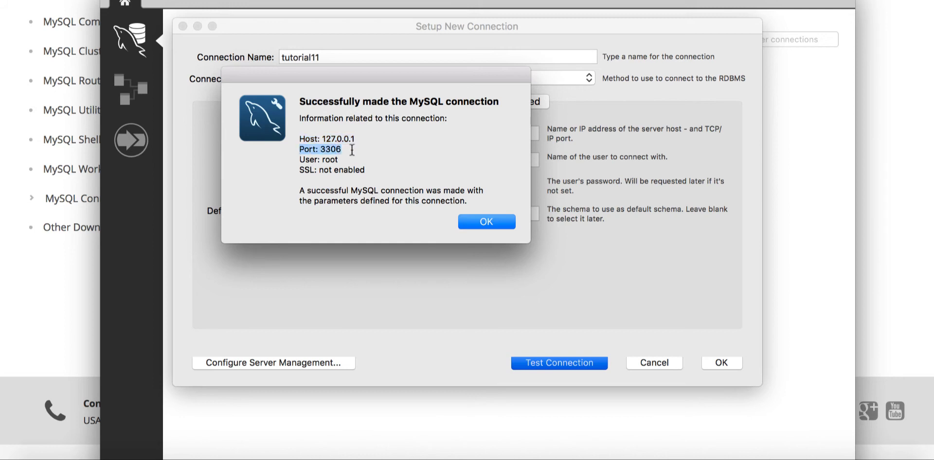
triple_click(321, 160)
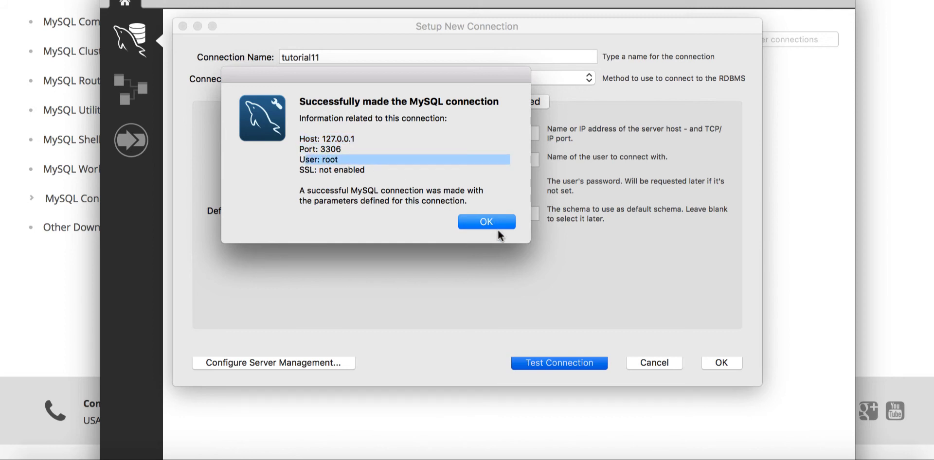
click(400, 184)
click(476, 222)
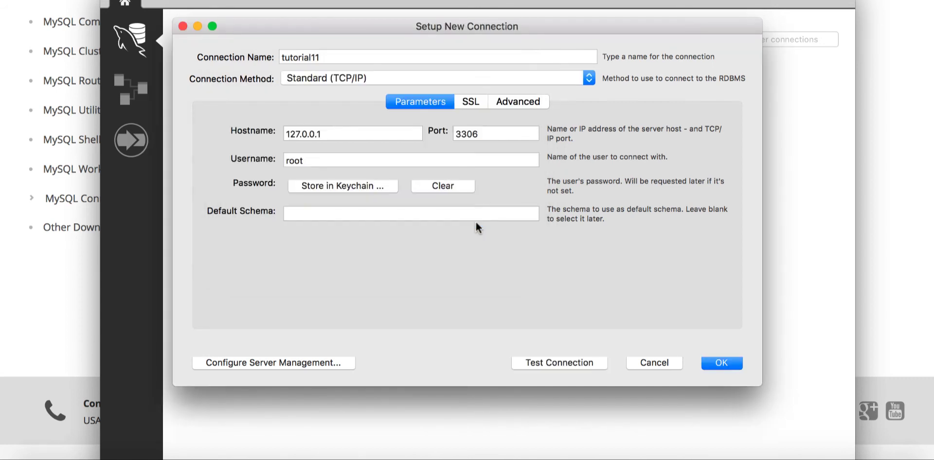
click(718, 367)
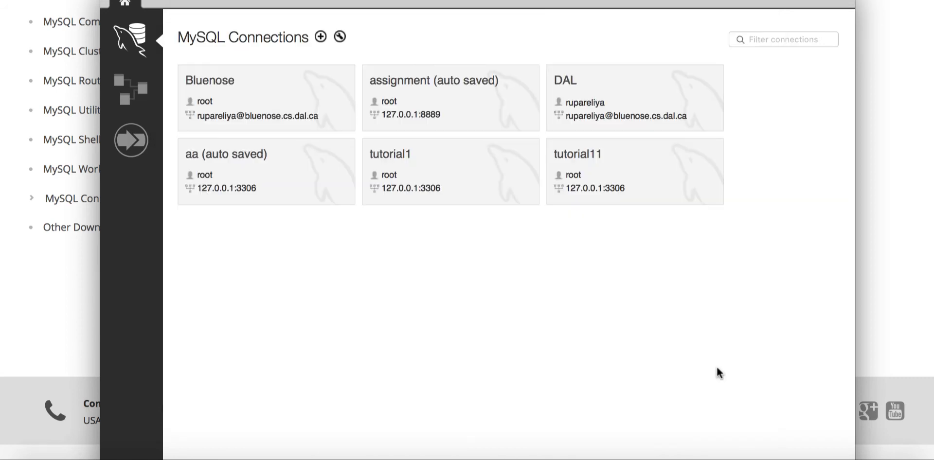
- Open the tutorial11 connection and display its server status
click(602, 193)
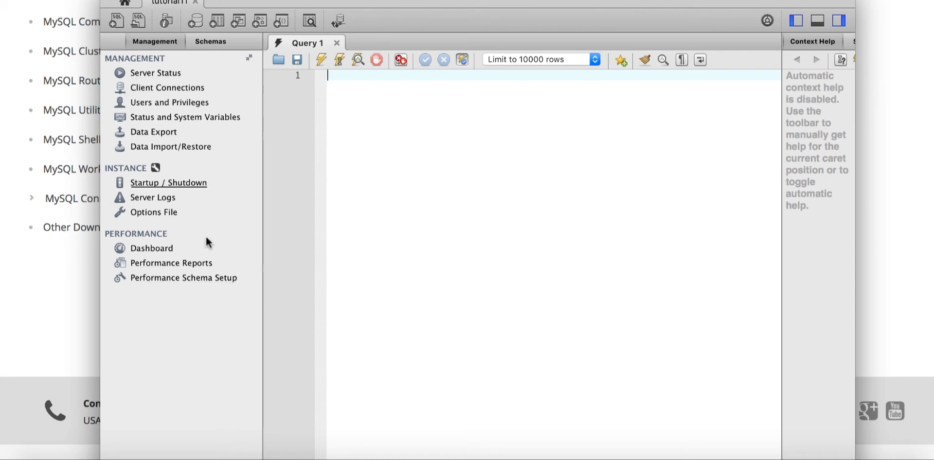
click(172, 76)
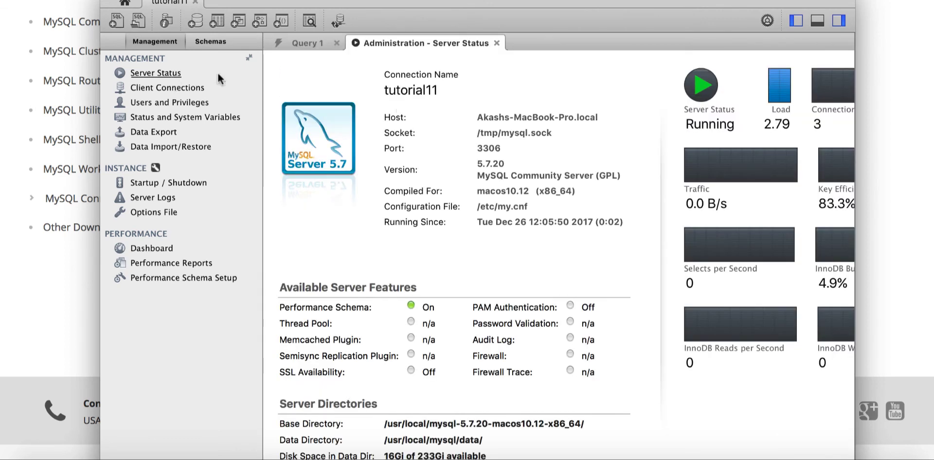